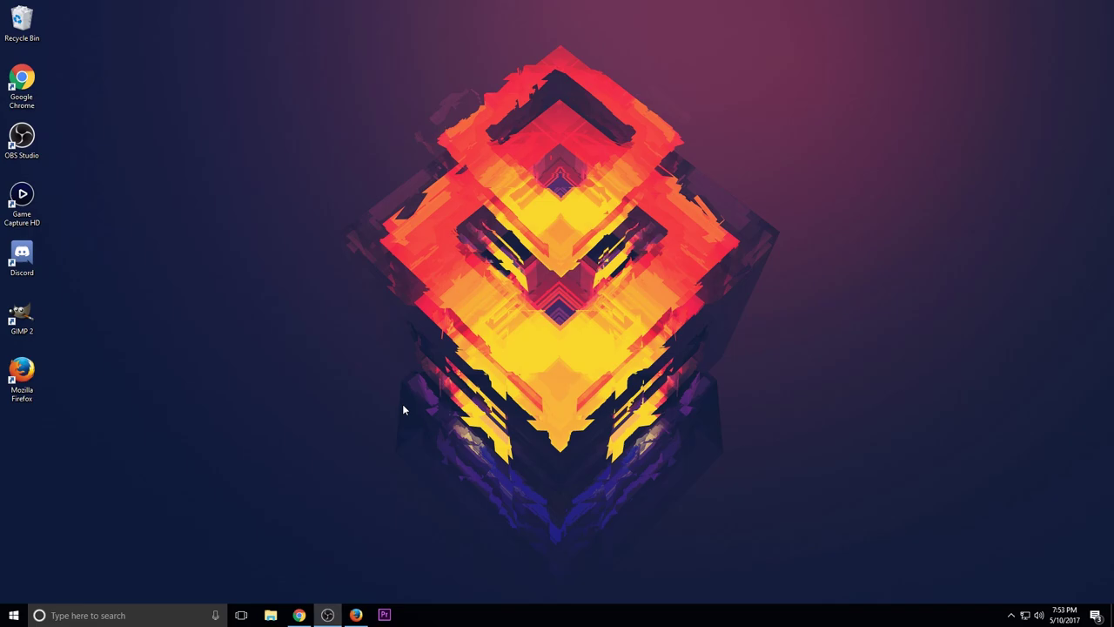
# Launch Adobe Premiere Pro CC 2017 from the Windows taskbar.
pyautogui.click(385, 614)
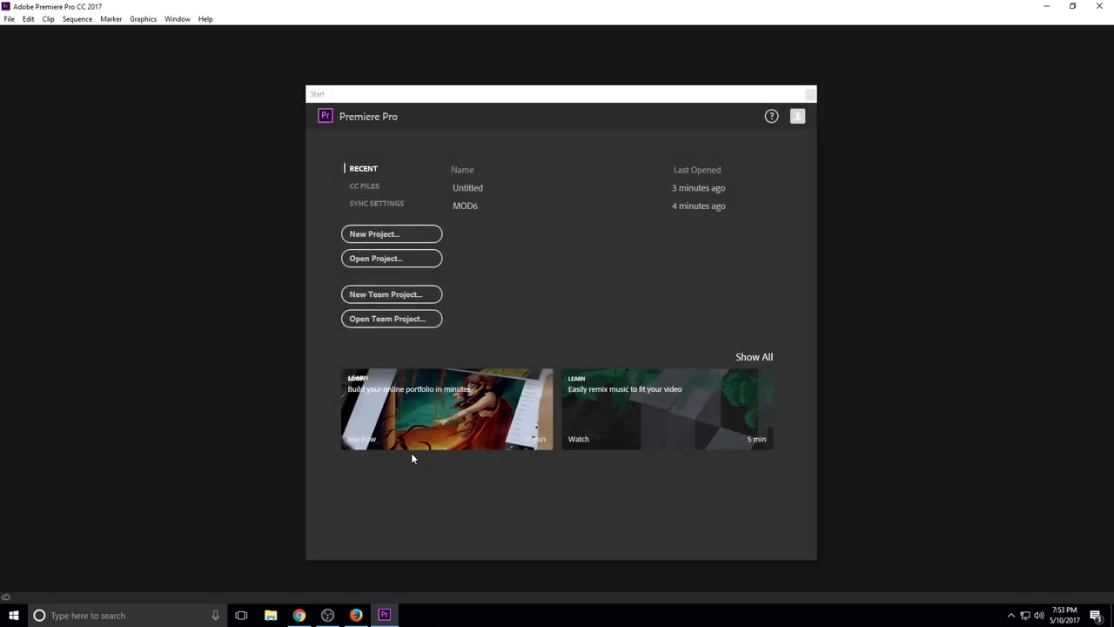
# Open the recent Untitled project and close the new item list without choosing anything.
pyautogui.click(497, 184)
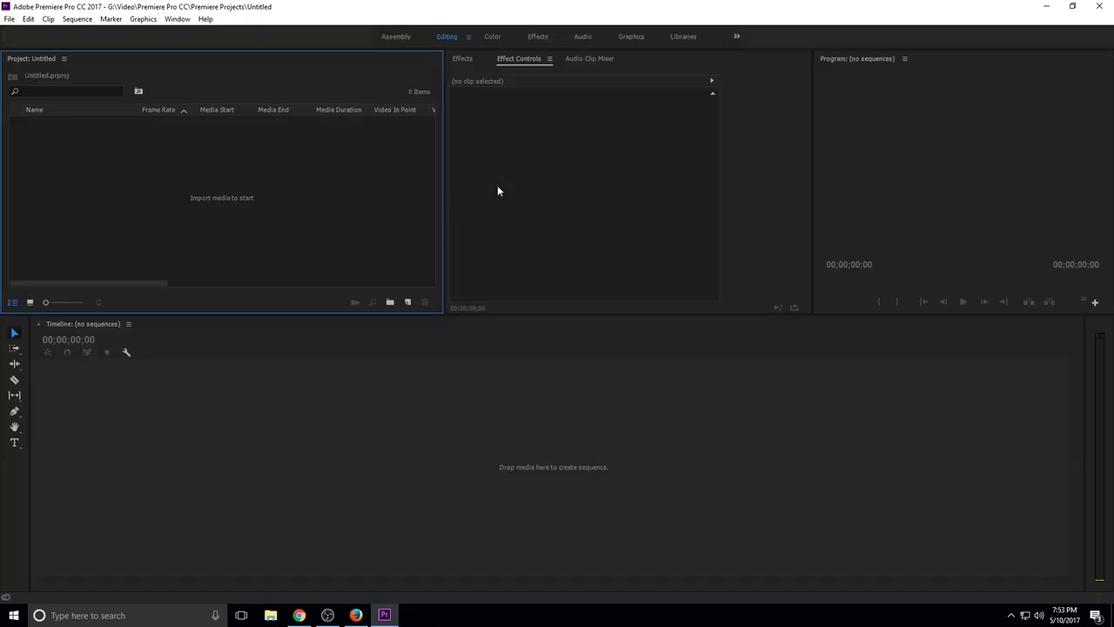
pyautogui.click(408, 303)
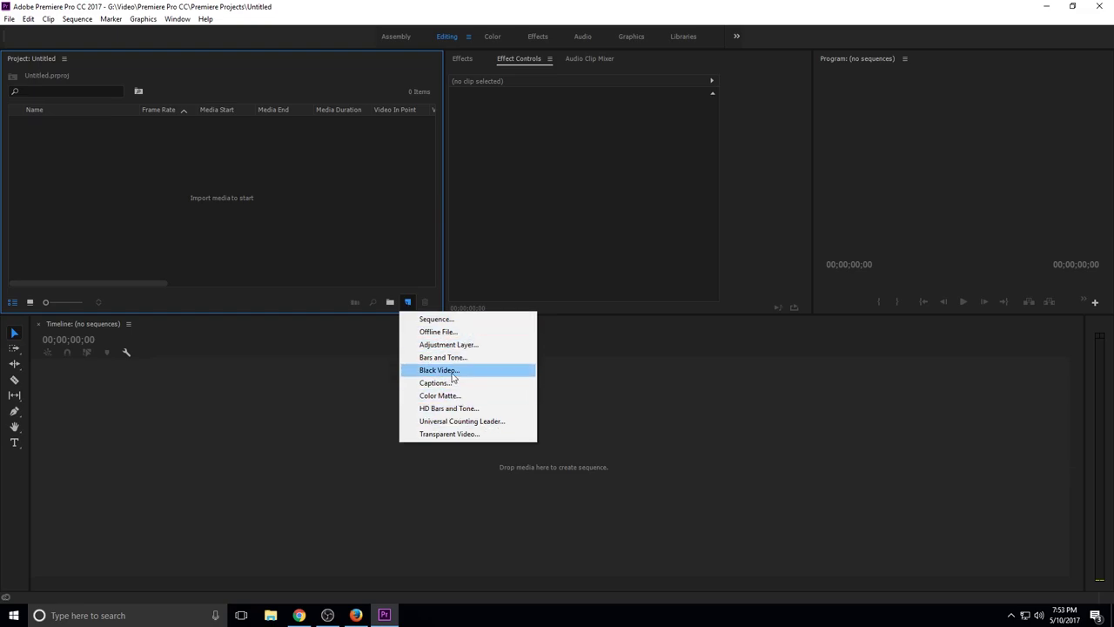
pyautogui.click(358, 232)
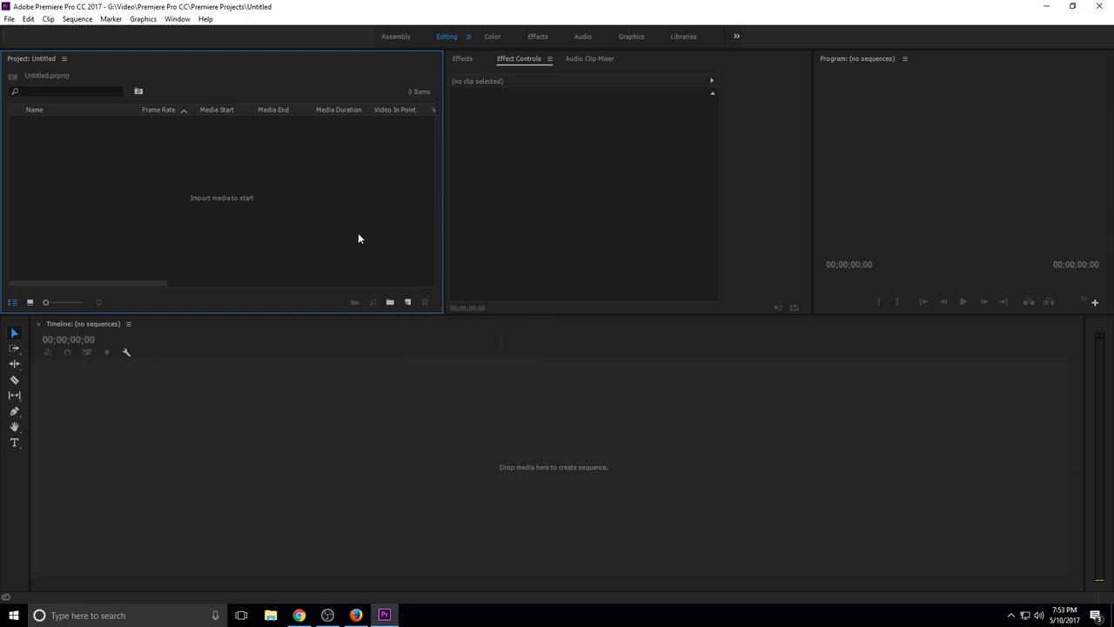
# Bring up New Title settings for a 1920×1080 legacy title named Title 01.
pyautogui.click(17, 21)
pyautogui.moveTo(17, 32)
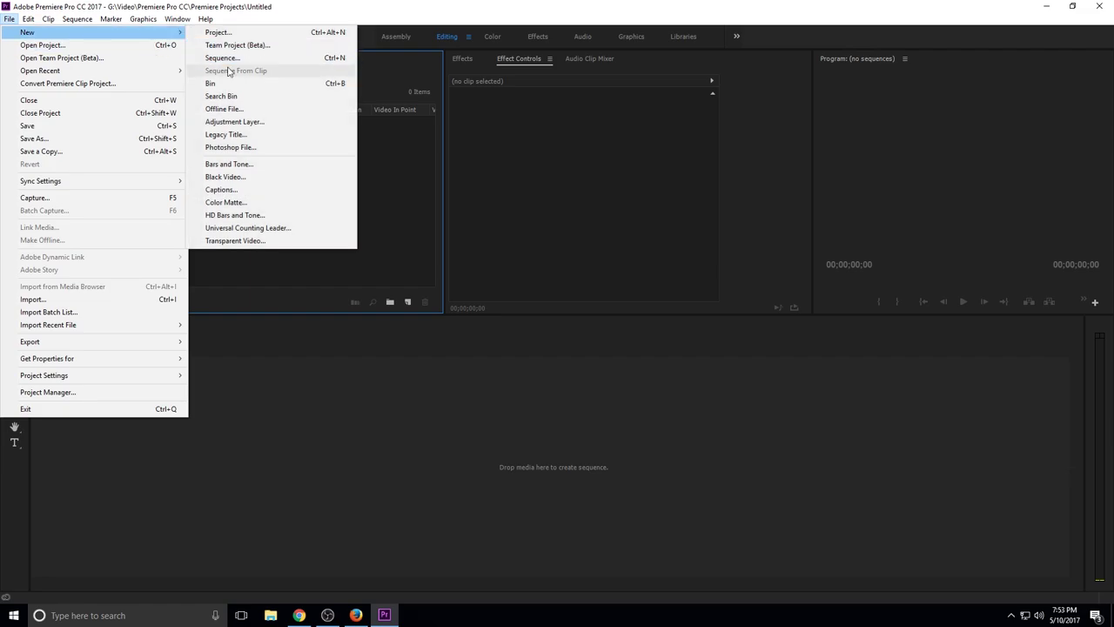
pyautogui.click(256, 135)
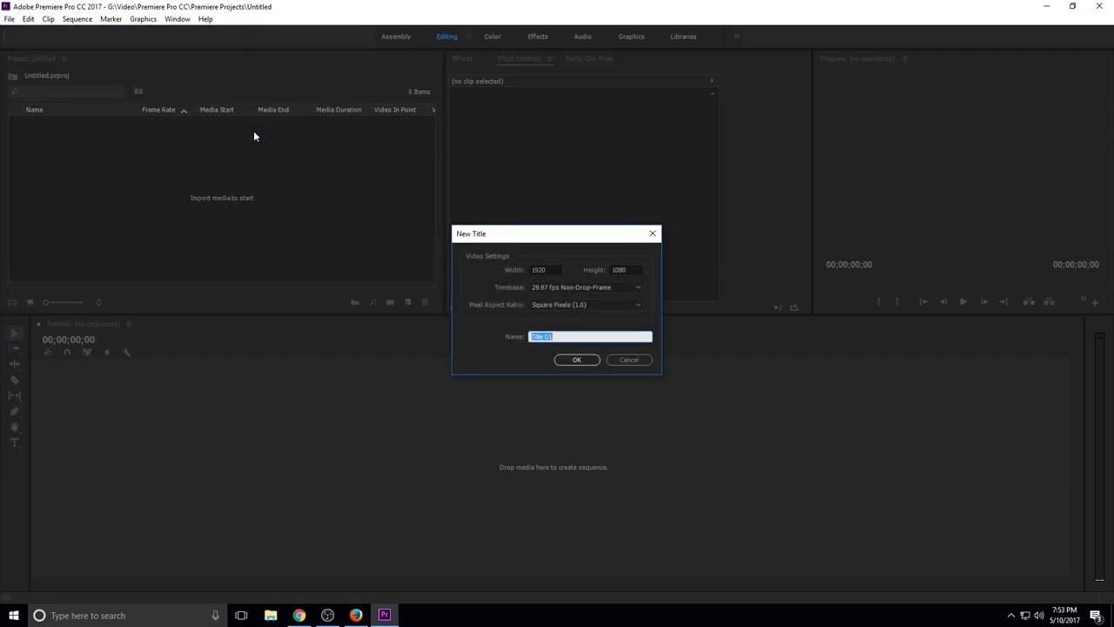
pyautogui.moveTo(585, 239); pyautogui.dragTo(557, 229)
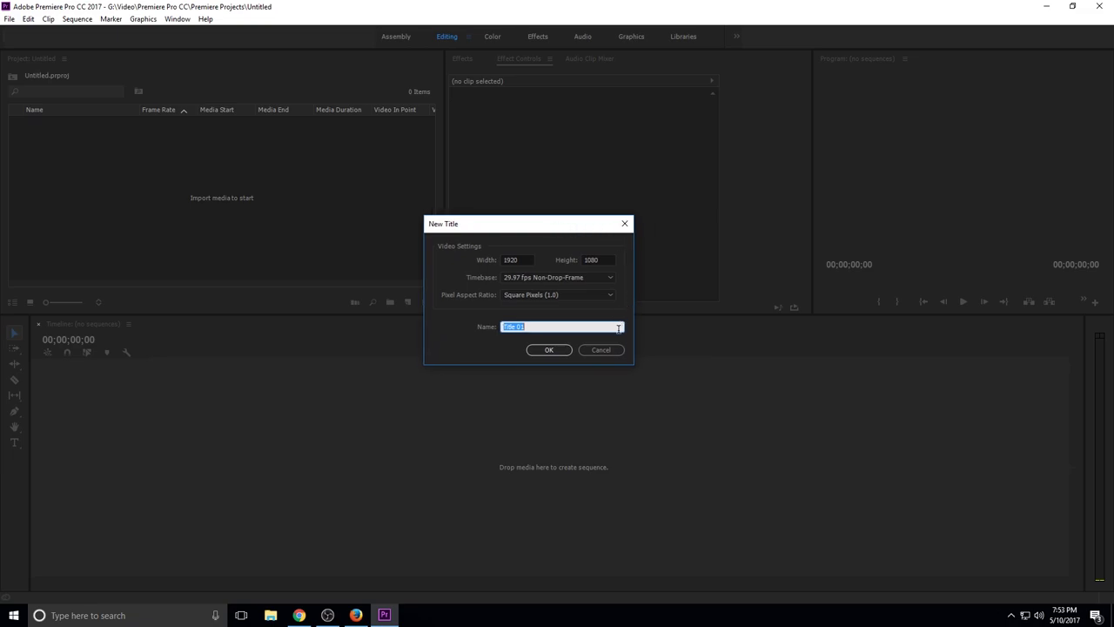
# Cancel the new title, then look up the Legacy Title shortcut by searching 'legac' in Keyboard Shortcuts.
pyautogui.click(599, 349)
pyautogui.click(28, 19)
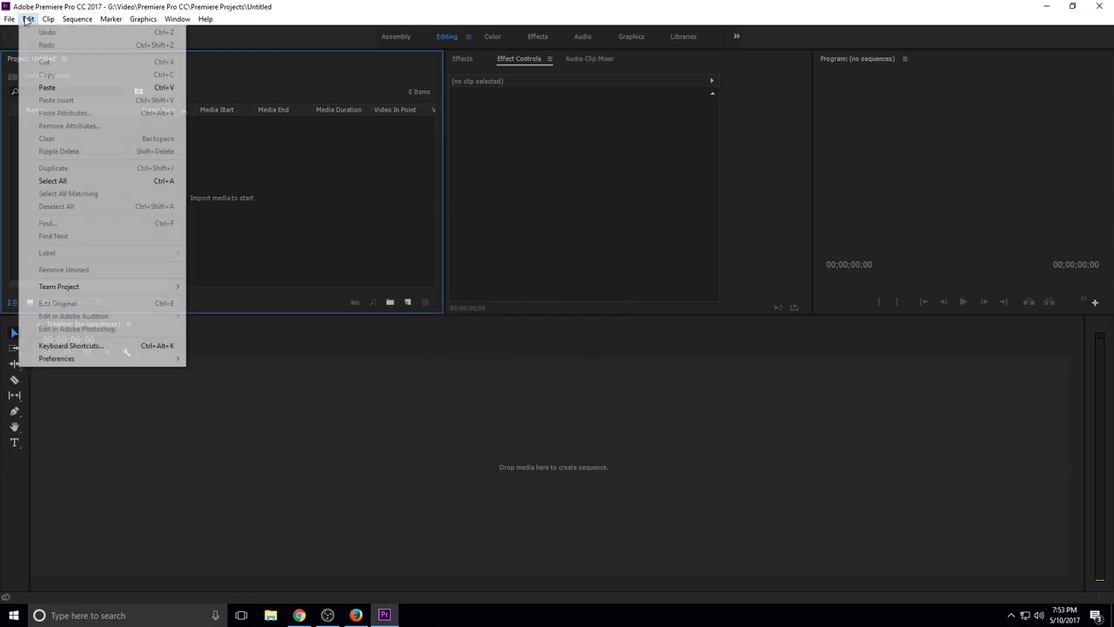
pyautogui.click(91, 346)
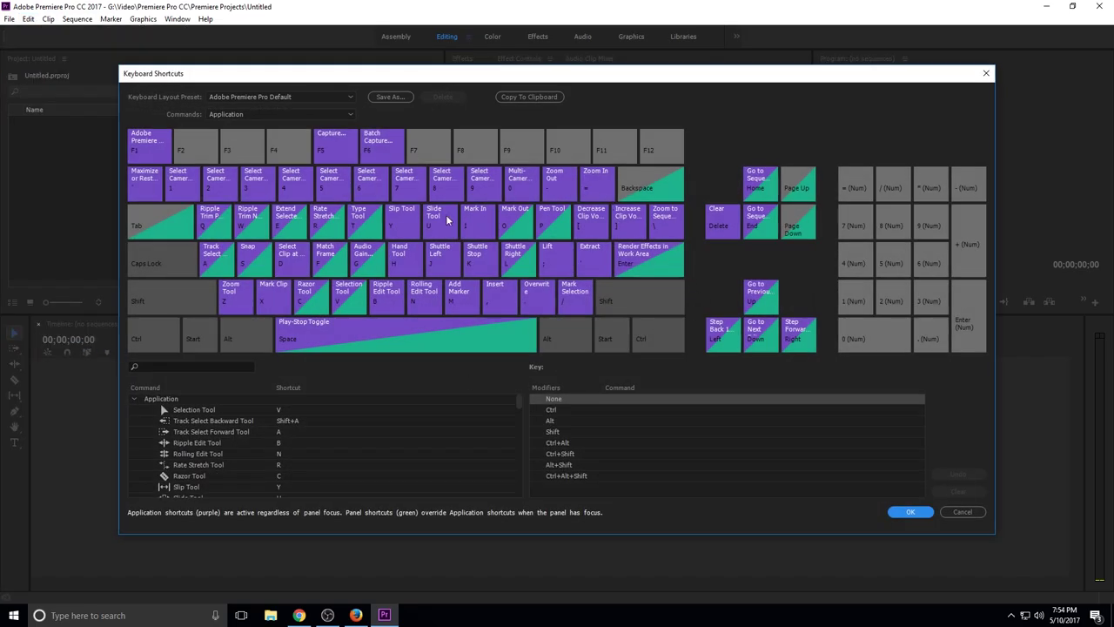
pyautogui.click(231, 364)
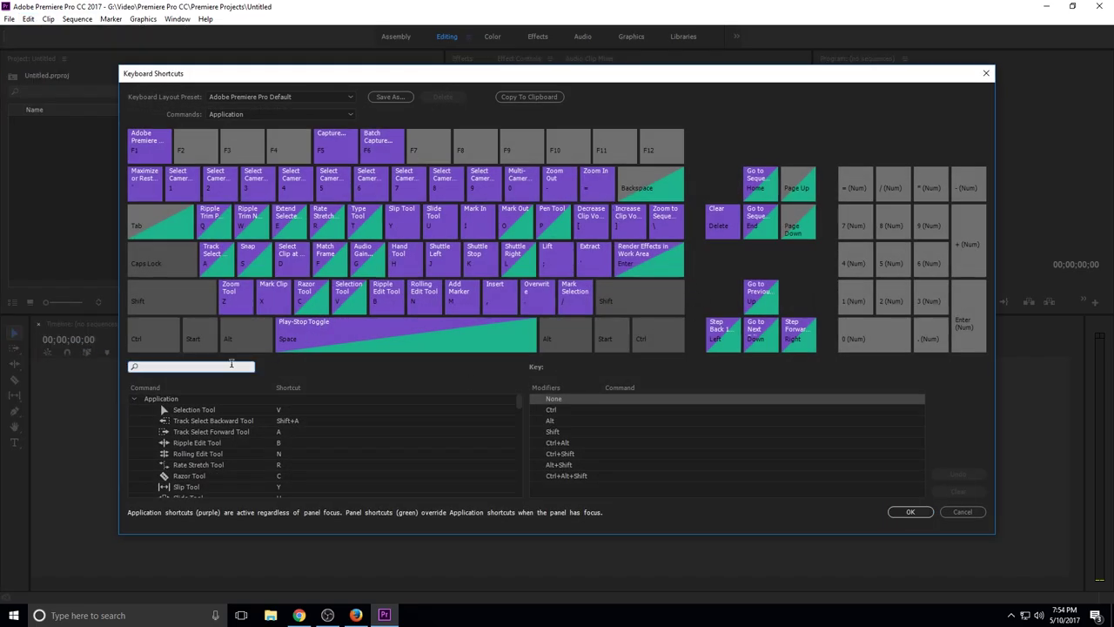
pyautogui.write('legac')
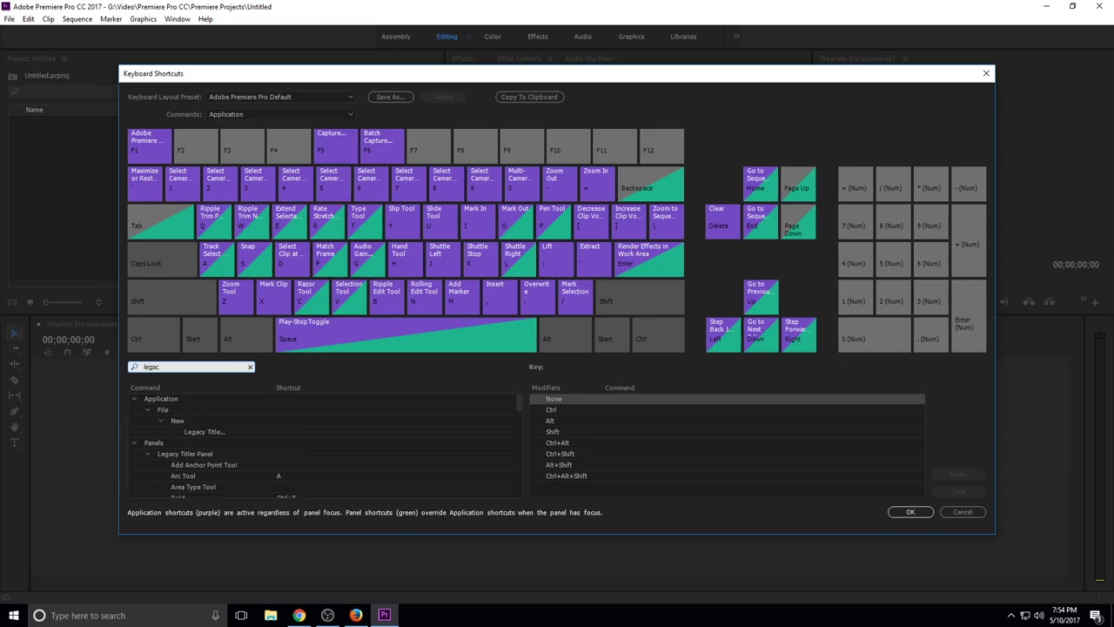
pyautogui.click(219, 431)
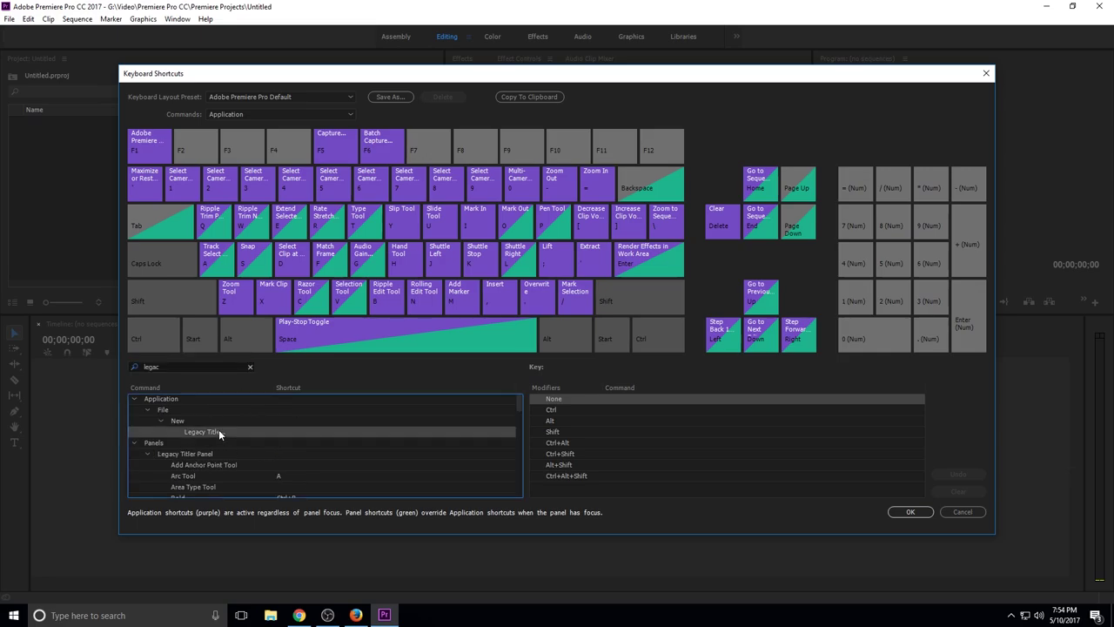
pyautogui.press('ctrl')
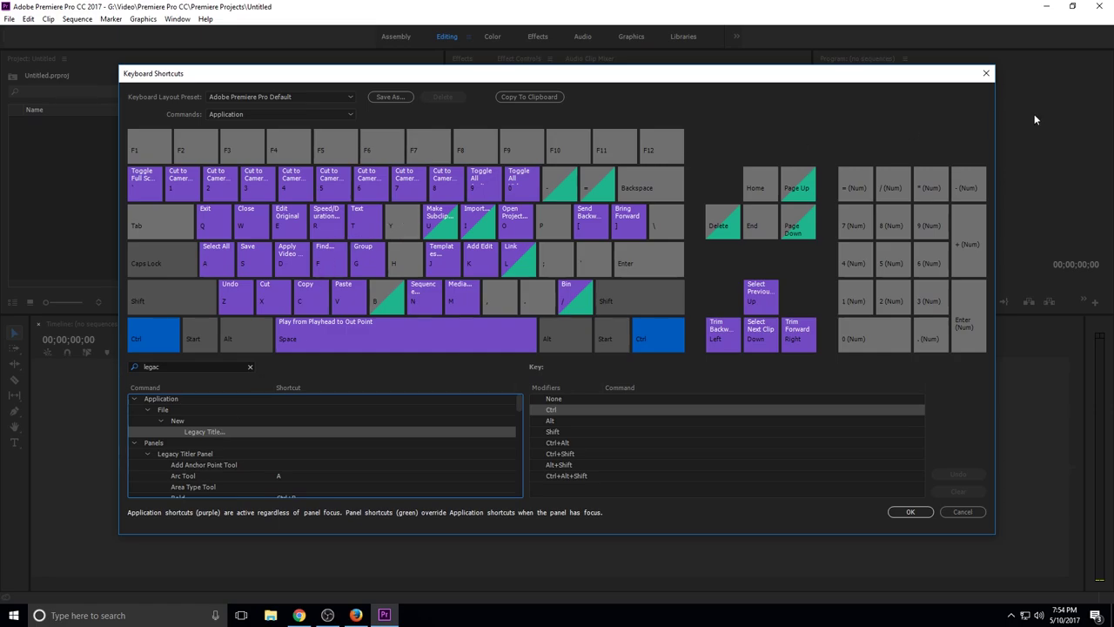
pyautogui.click(987, 74)
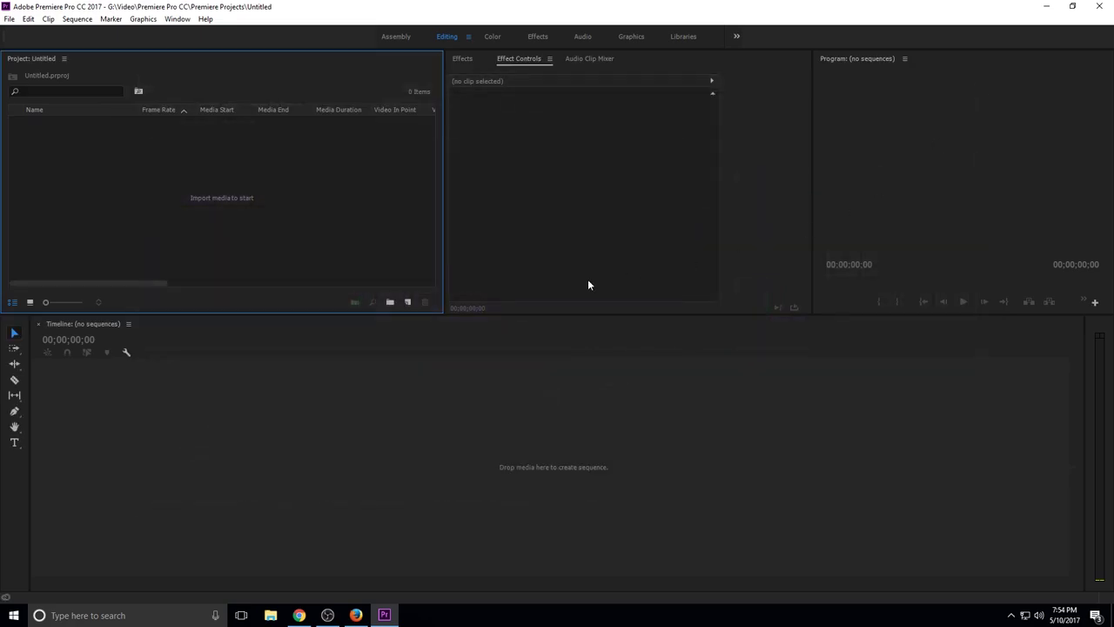
# Switch to the Graphics workspace showing the Blue Background 9 sequence on V1.
pyautogui.click(634, 36)
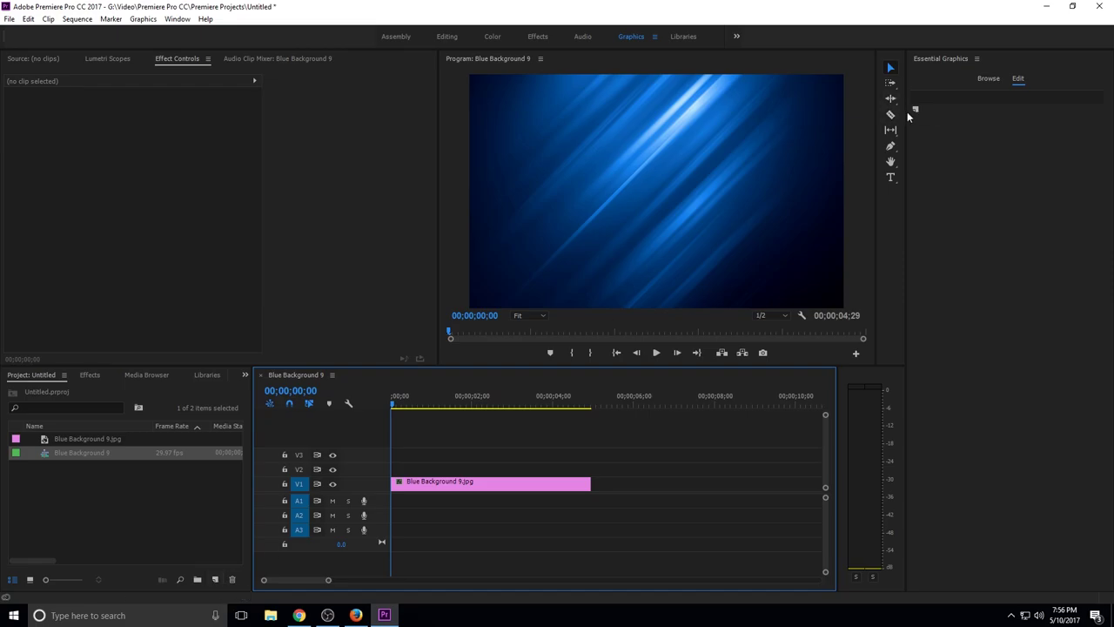
# Add a 'New Text Layer' text layer and move it left and slightly lower.
pyautogui.click(915, 109)
pyautogui.click(924, 123)
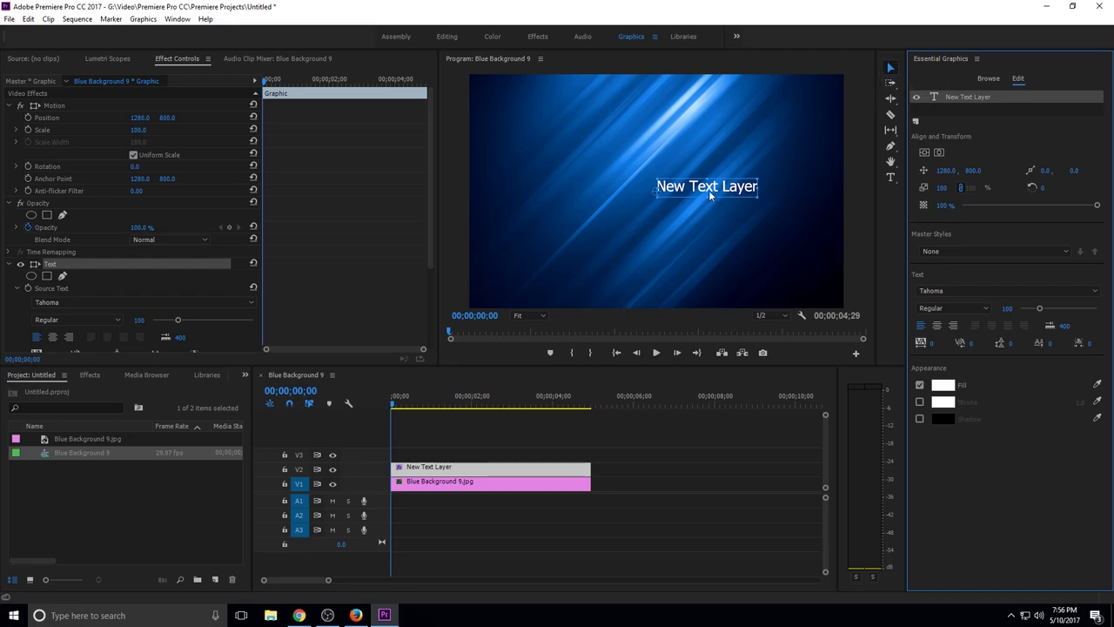
pyautogui.moveTo(711, 193); pyautogui.dragTo(611, 204)
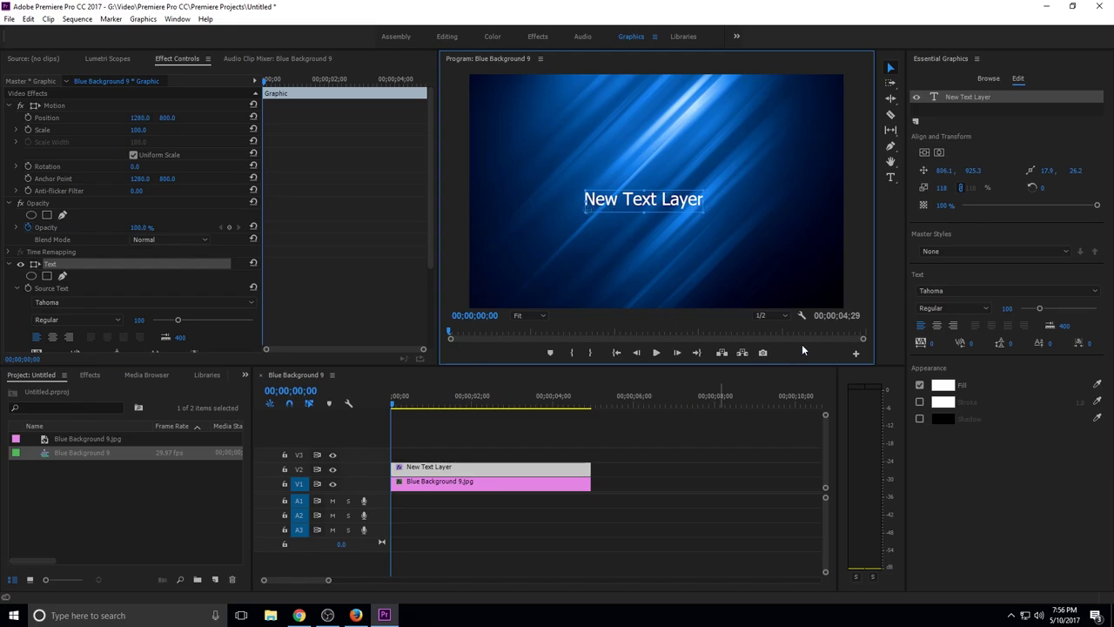
# Make the text red with a thick white stroke and a drop shadow.
pyautogui.click(943, 384)
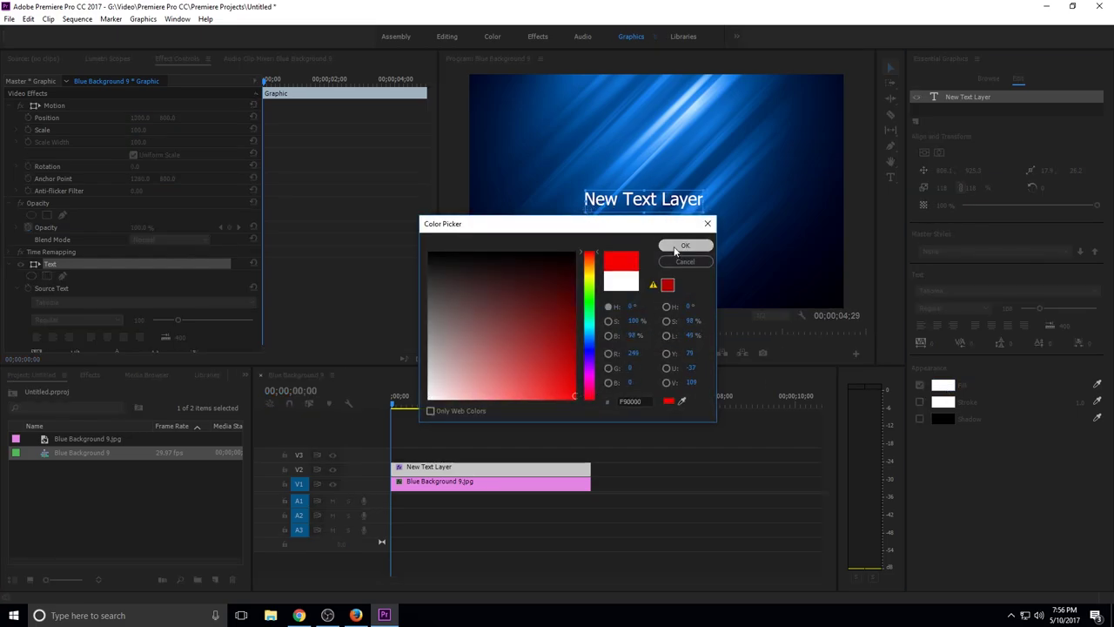
pyautogui.click(685, 244)
pyautogui.click(920, 402)
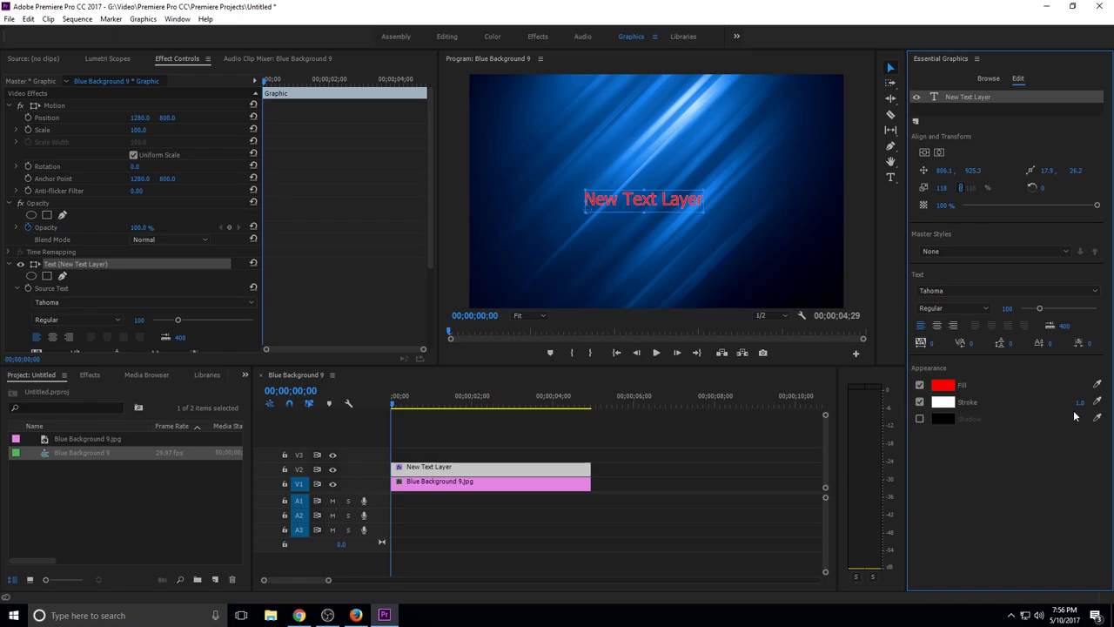
pyautogui.moveTo(1080, 404); pyautogui.dragTo(1070, 401)
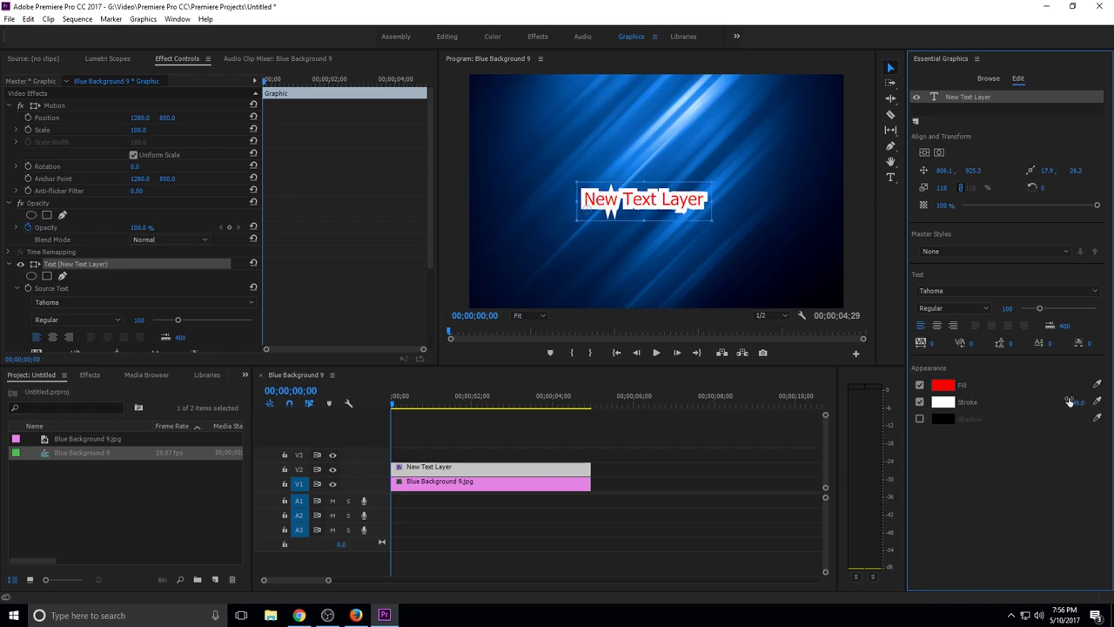
pyautogui.click(920, 419)
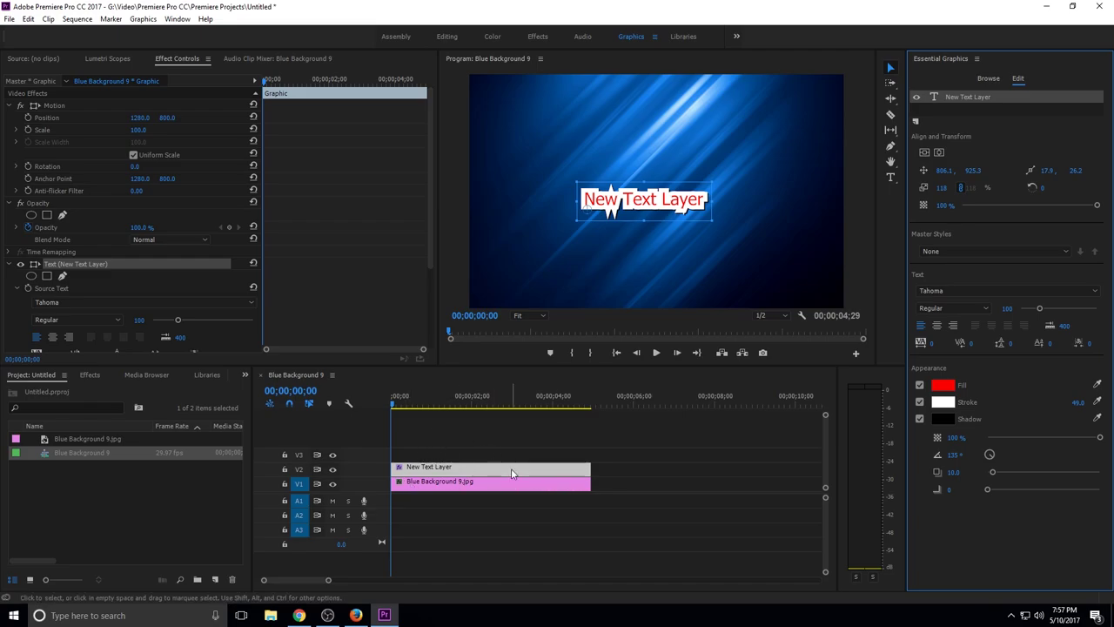
pyautogui.moveTo(434, 489); pyautogui.dragTo(439, 484)
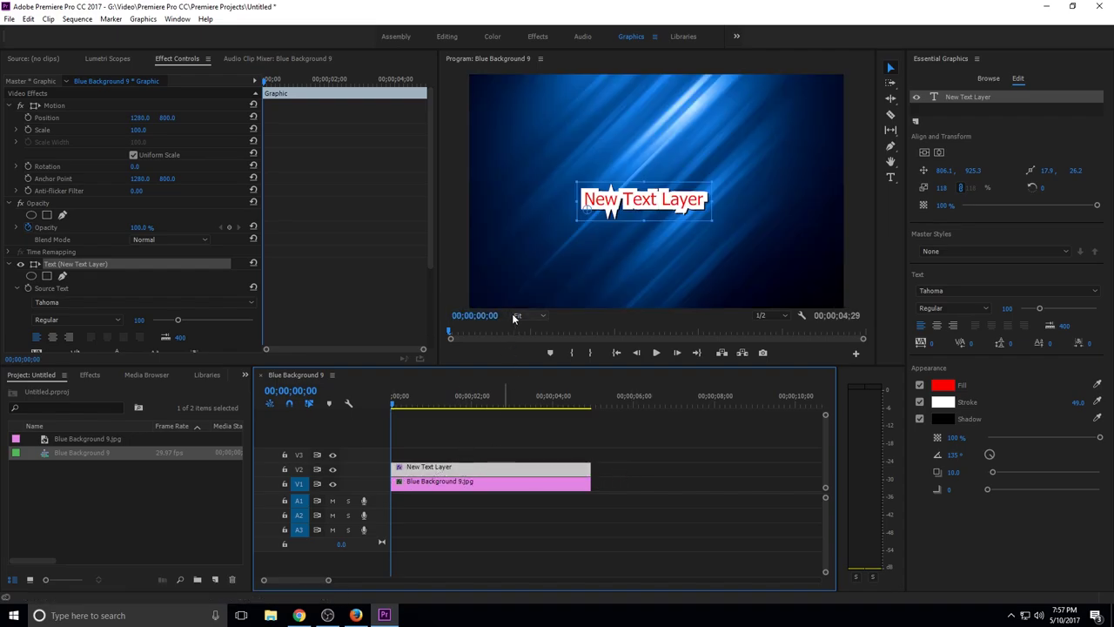
pyautogui.click(519, 273)
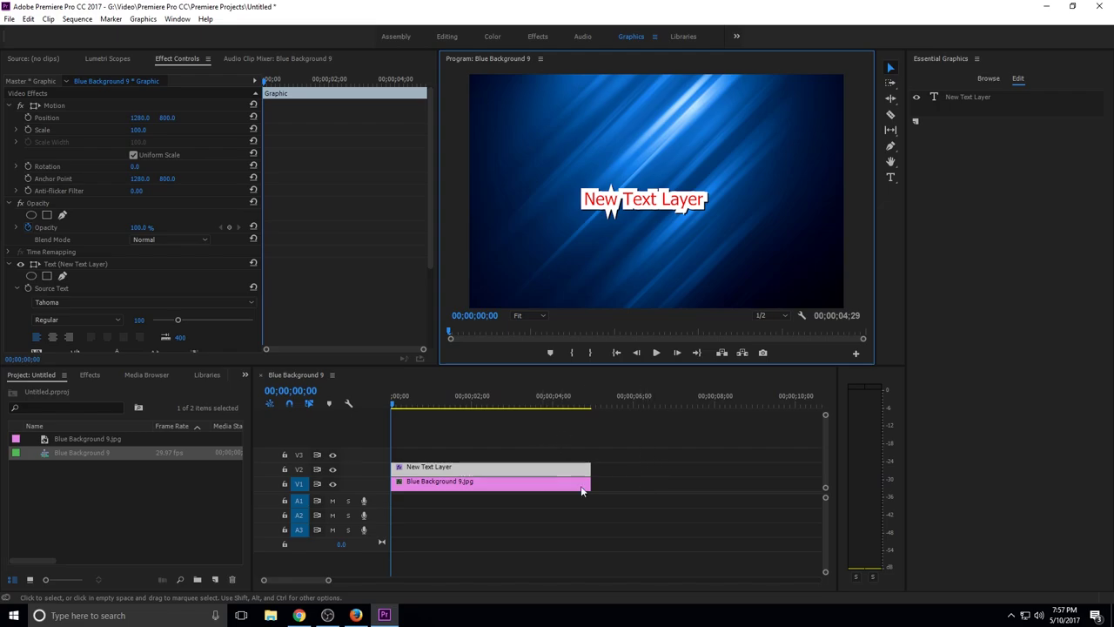
pyautogui.click(493, 418)
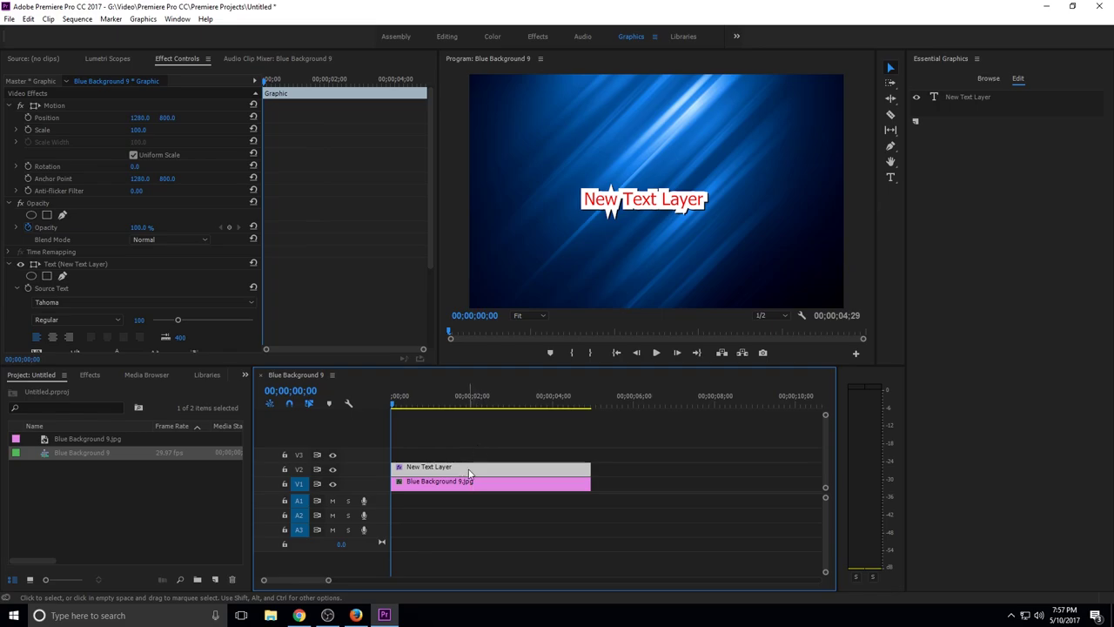
pyautogui.moveTo(472, 471)
pyautogui.mouseDown()
pyautogui.moveTo(470, 457)
pyautogui.moveTo(478, 471)
pyautogui.mouseUp()
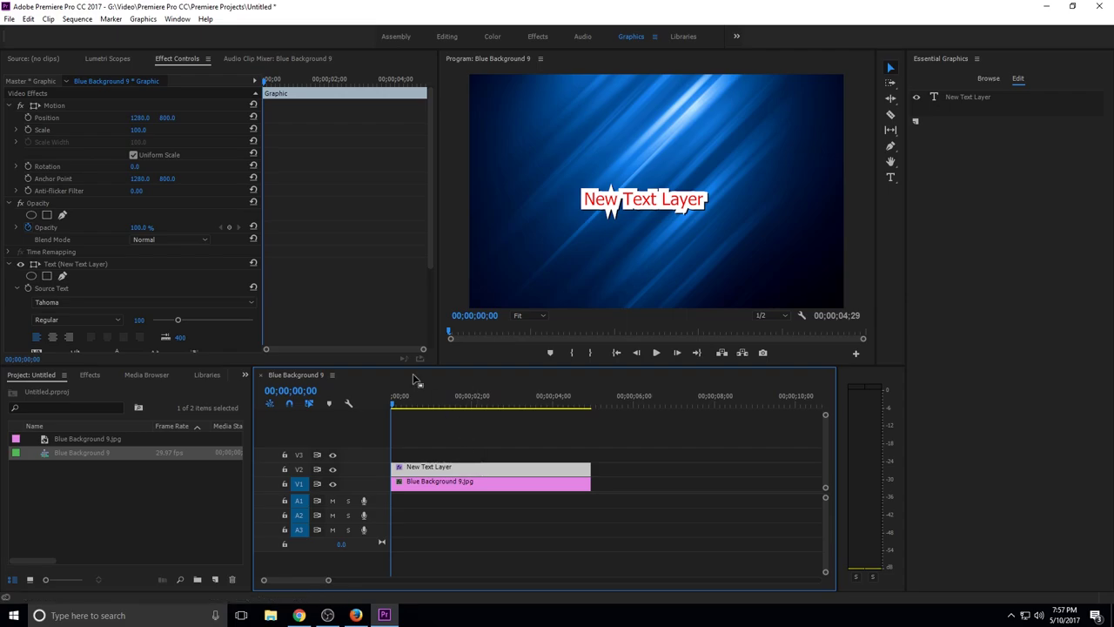
pyautogui.click(10, 21)
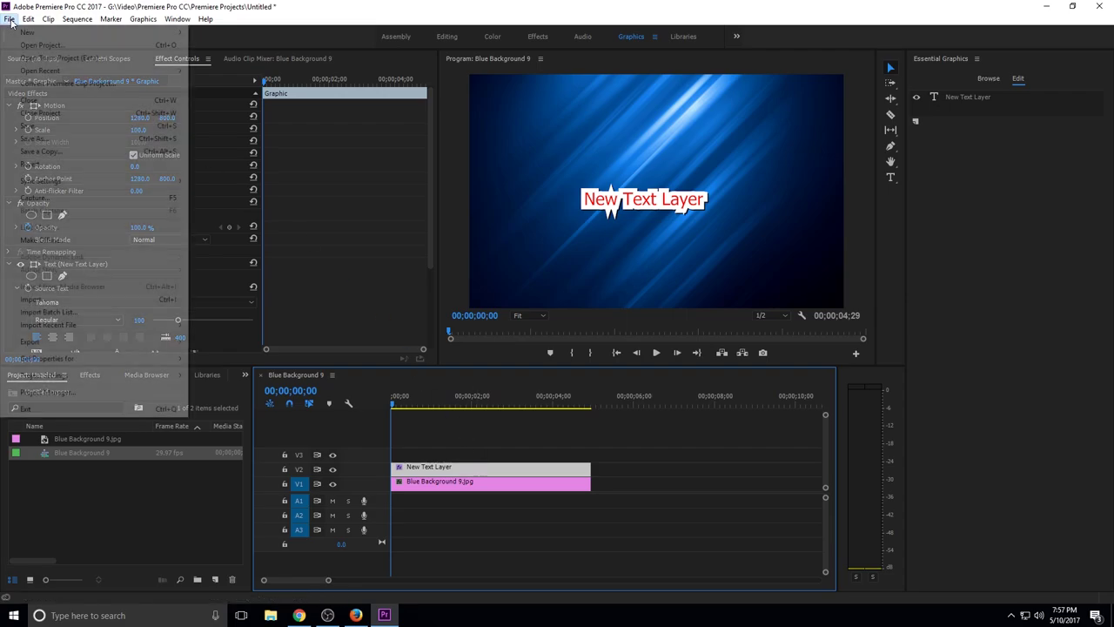
pyautogui.moveTo(17, 32)
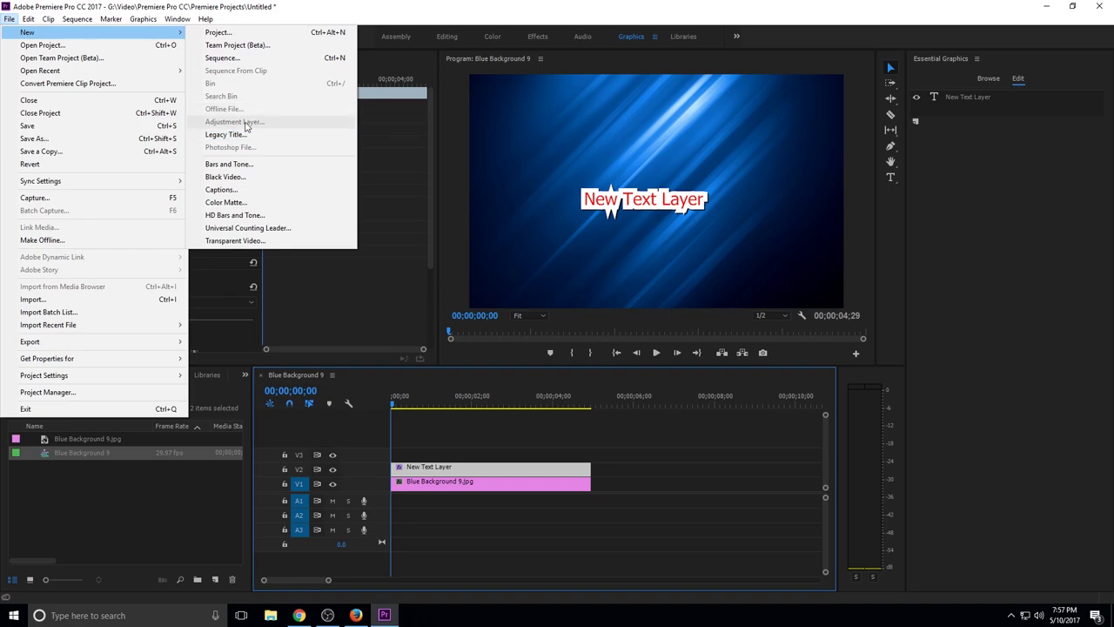
pyautogui.click(77, 346)
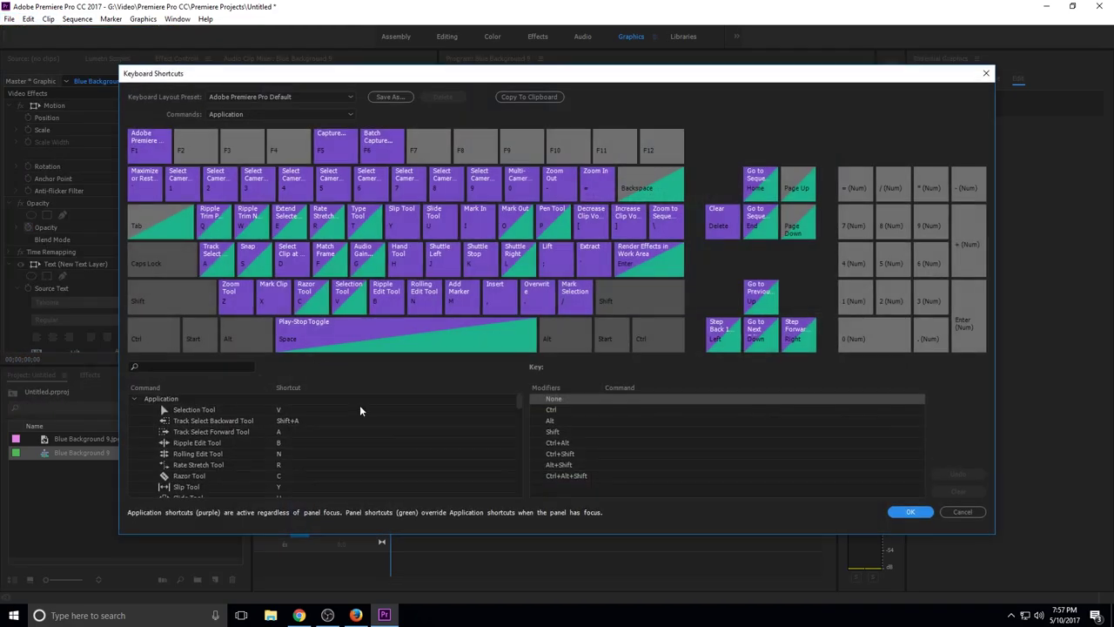
pyautogui.click(984, 78)
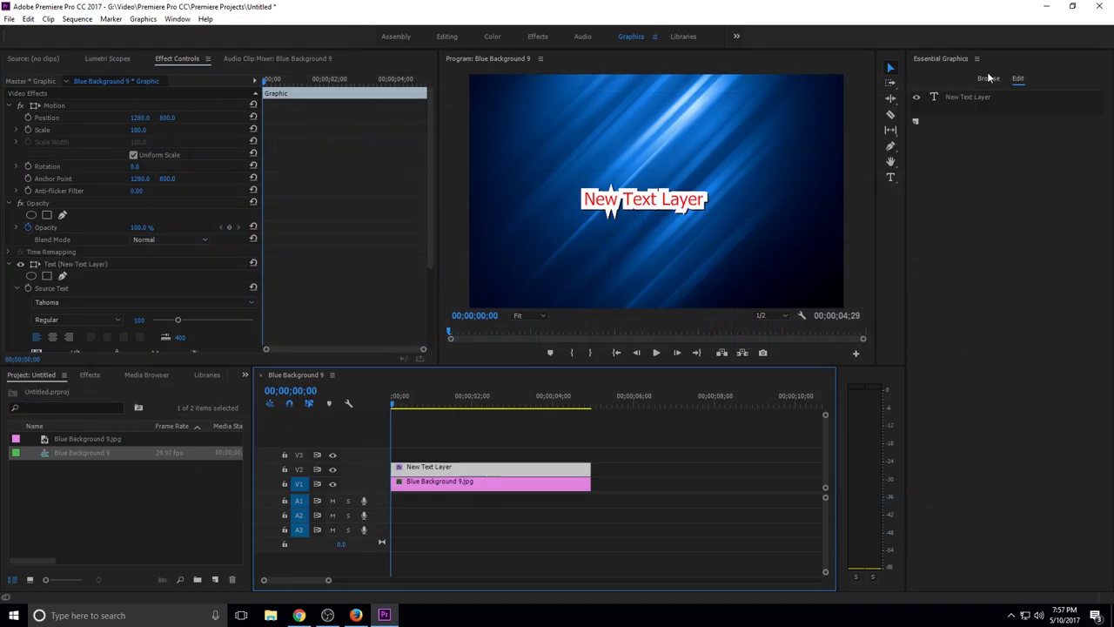